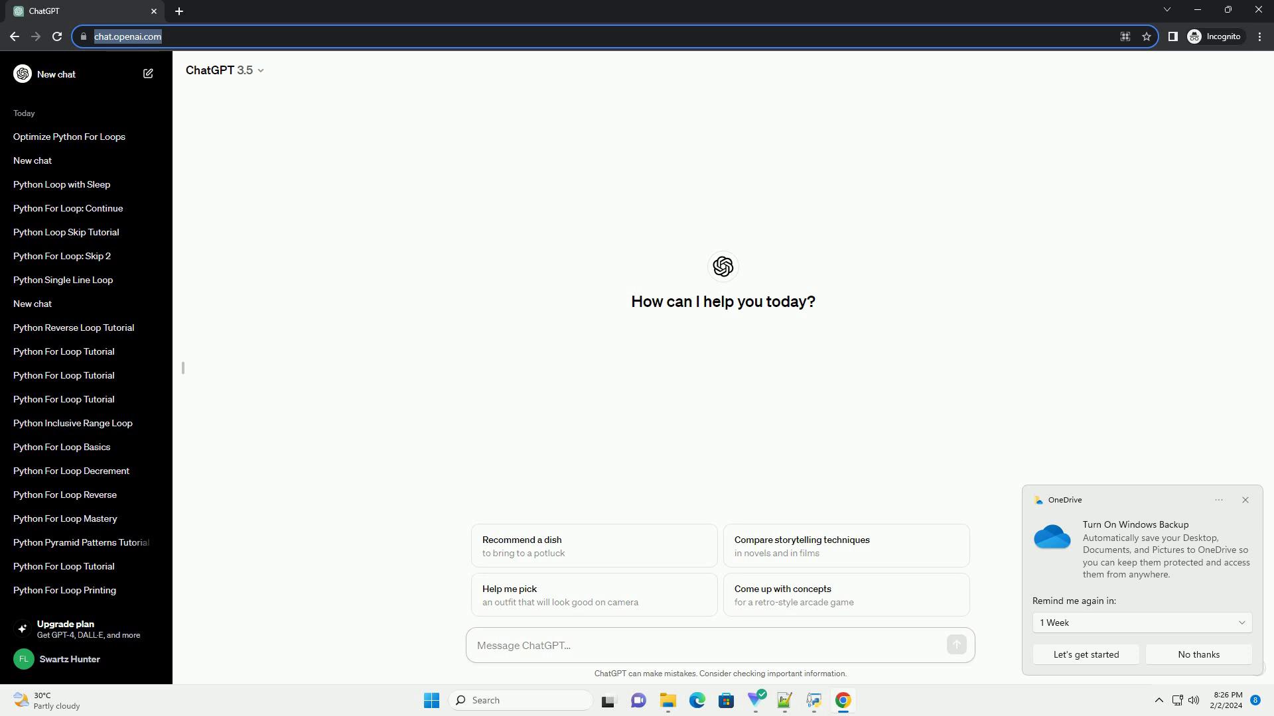
type("write an informative tutorial about python for loop specific range with code example")
- Send the request for a Python for-loop tutorial over a specific range with code examples
key("Return")
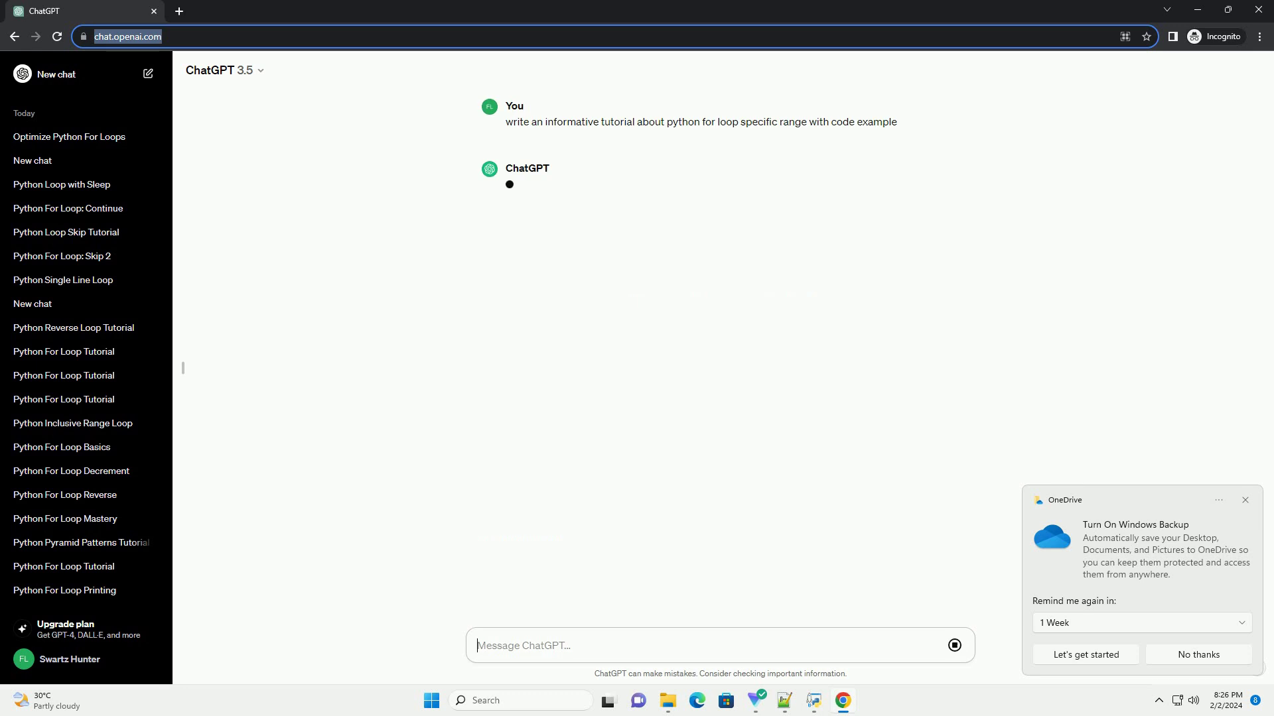